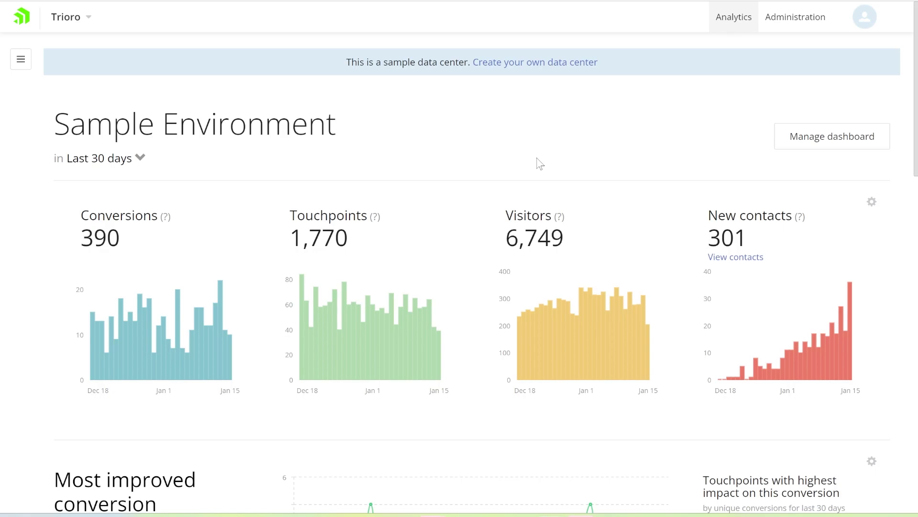
scroll(538, 190, "down", 4)
scroll(539, 190, "down", 4)
scroll(538, 191, "down", 2)
scroll(538, 193, "down", 3)
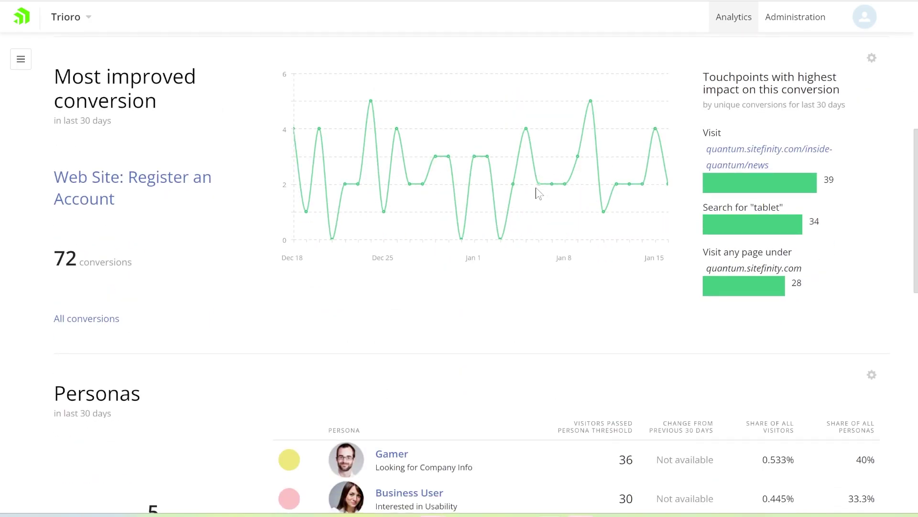
scroll(539, 193, "down", 3)
scroll(539, 193, "down", 3)
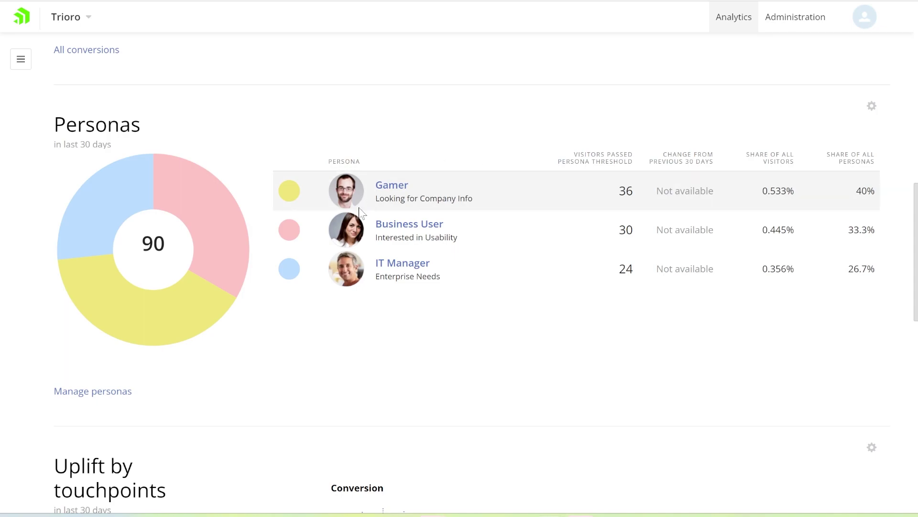
scroll(361, 213, "down", 4)
scroll(372, 241, "down", 3)
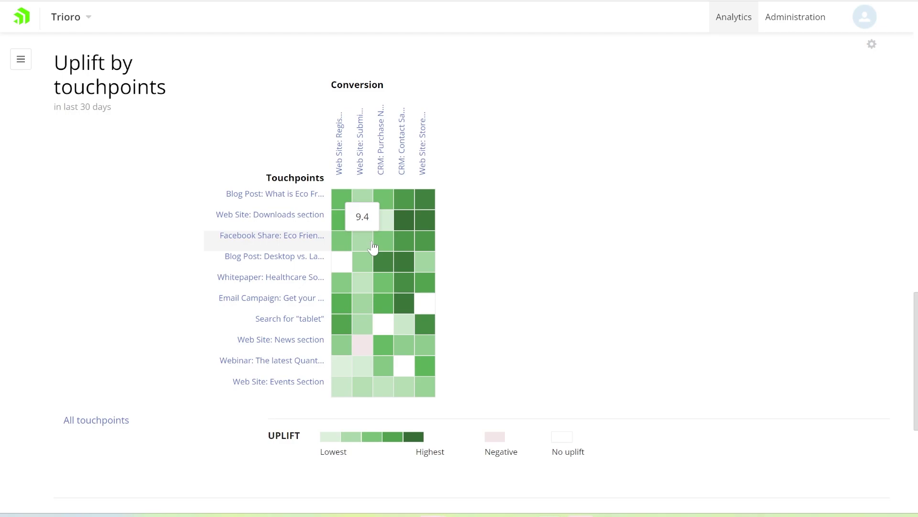
scroll(373, 249, "down", 3)
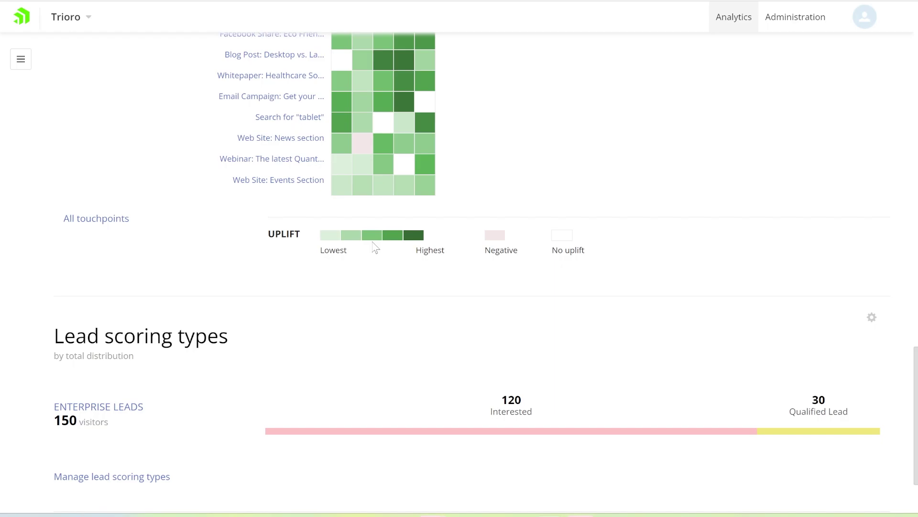
scroll(375, 248, "up", 5)
scroll(374, 248, "up", 5)
scroll(374, 248, "up", 5)
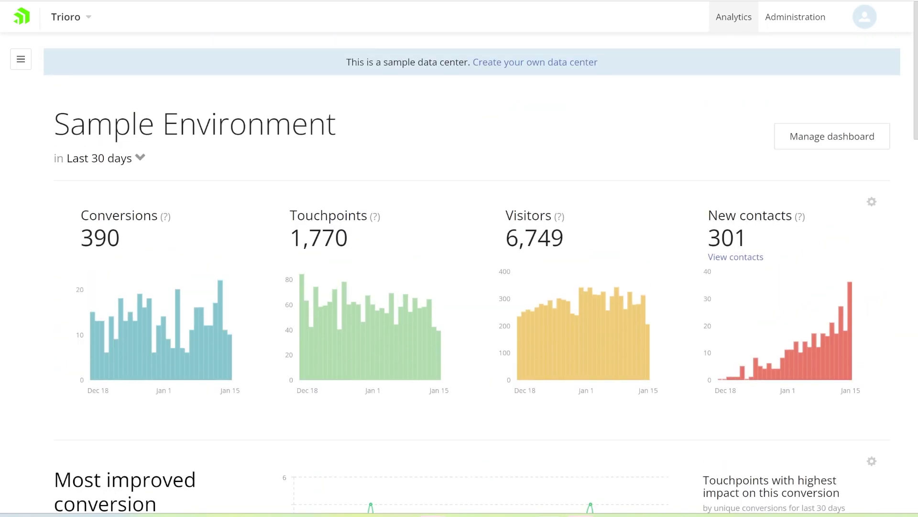
Open the hamburger navigation menu to show the Performance, Optimization and Audience tool lists
left_click(21, 59)
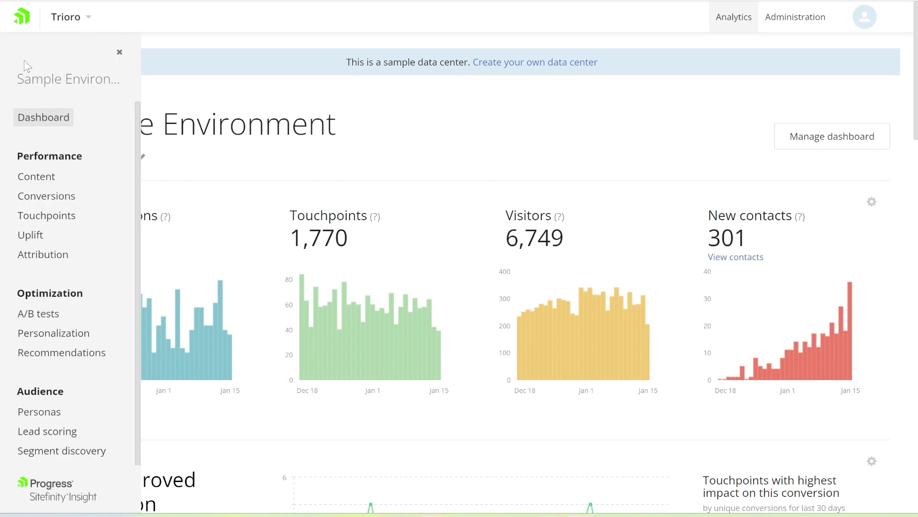
scroll(51, 281, "down", 1)
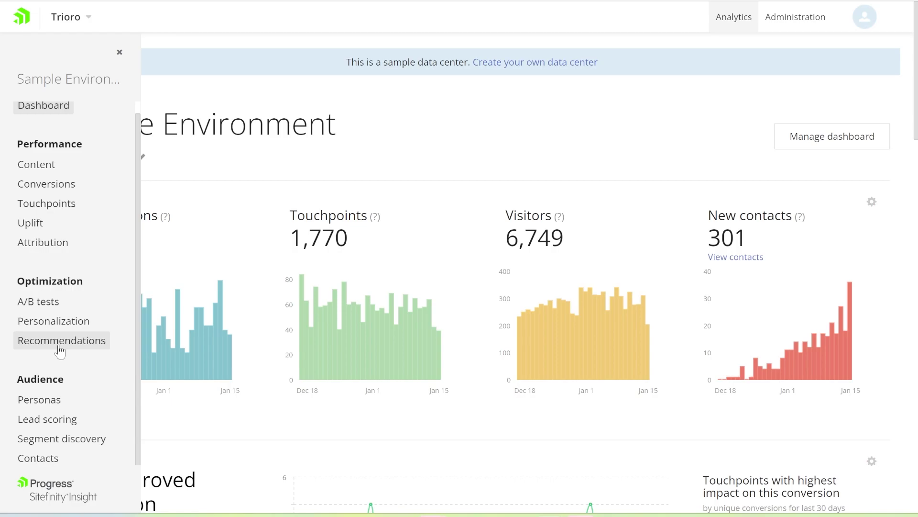
scroll(60, 350, "down", 5)
scroll(61, 350, "down", 5)
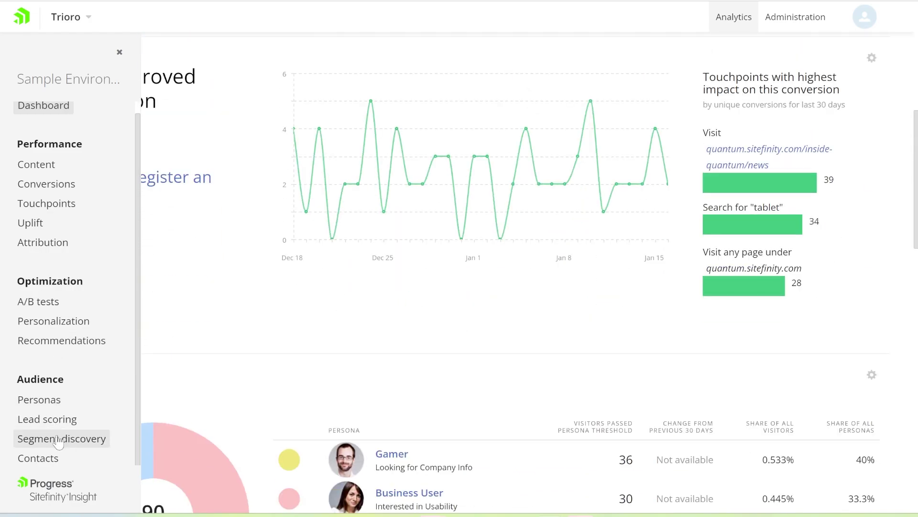